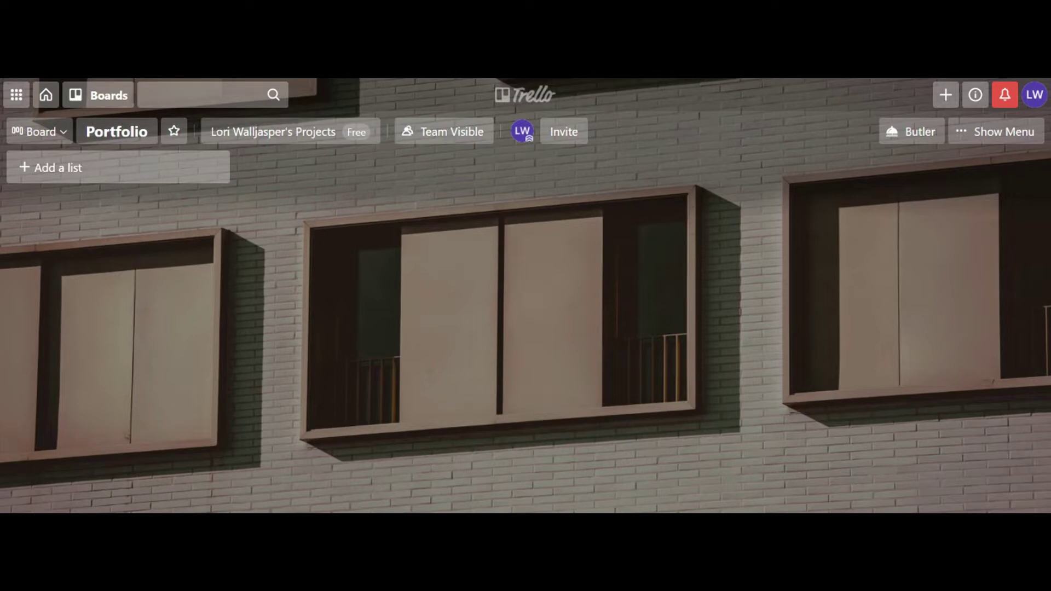
- Add a list titled "To Do" to the empty Portfolio board
left_click(83, 172)
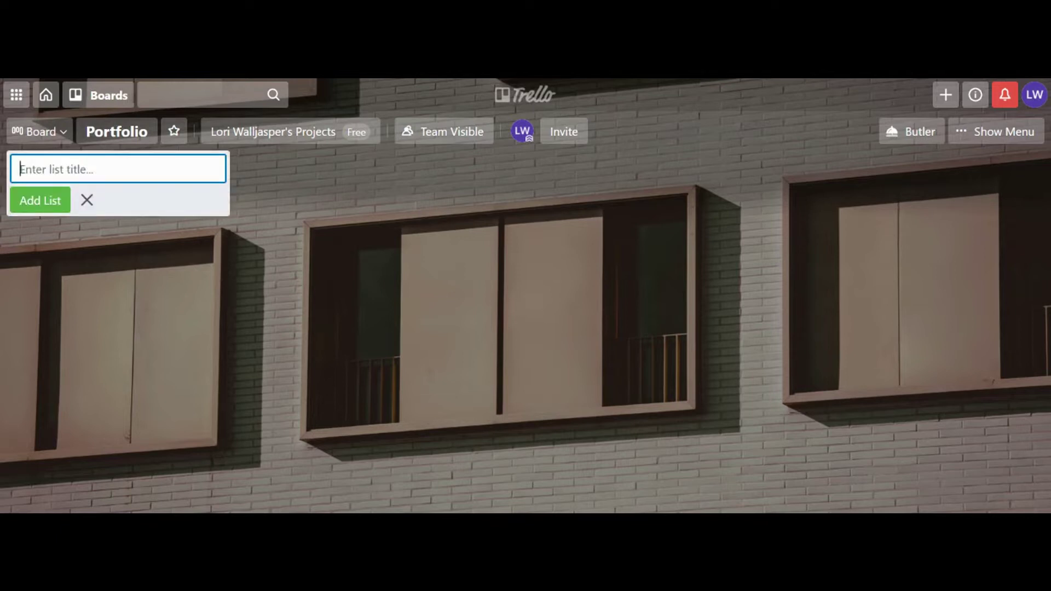
type("To Dpo")
key("BackSpace")
key("BackSpace")
type("o")
key("Return")
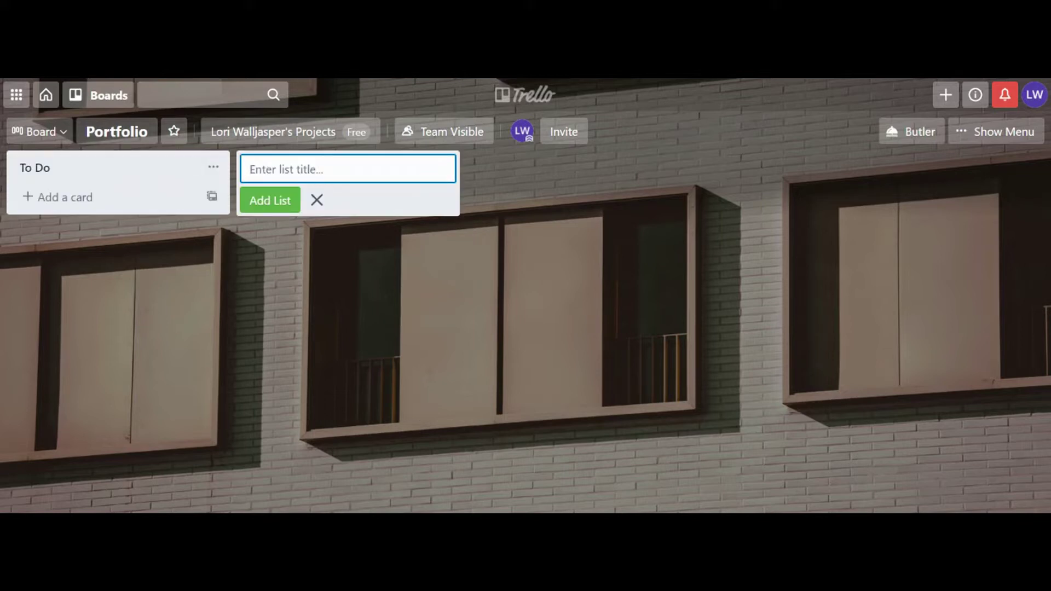
- Add two more lists titled "In-Progress" and "Waiting" after the To Do list
type("In-Progress")
key("Return")
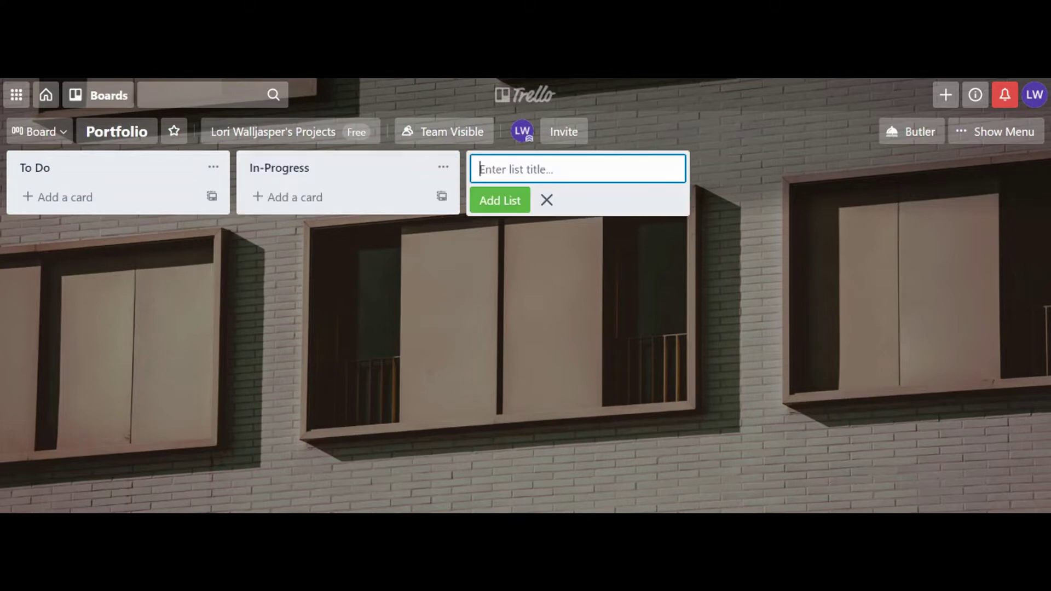
type("Waiting")
key("Return")
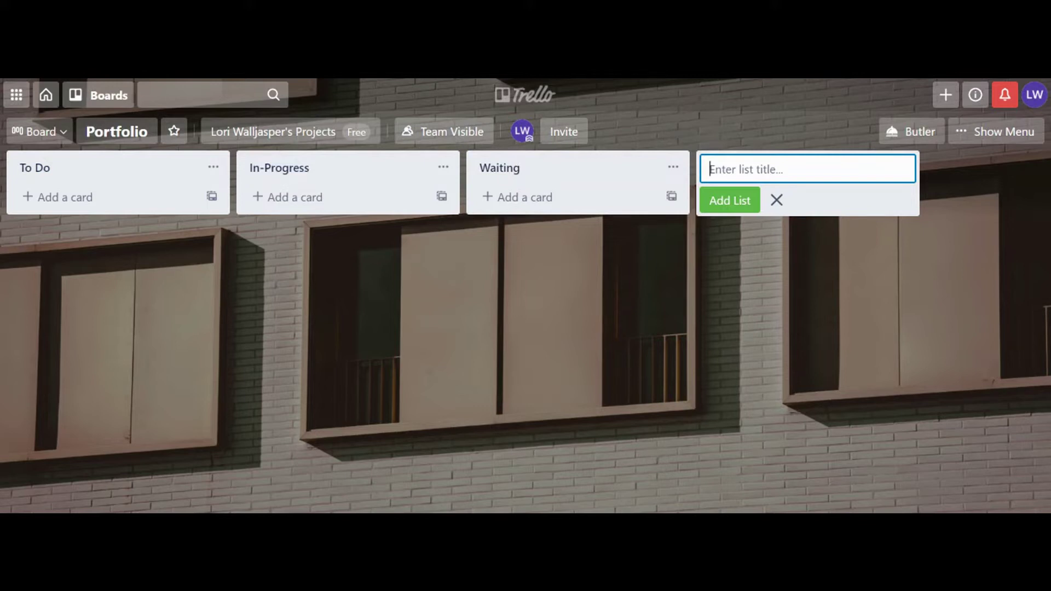
- Add lists titled "Follow-Up" and "Done" after Waiting, and finish adding lists
type("Follow-Up")
key("Return")
type("Done")
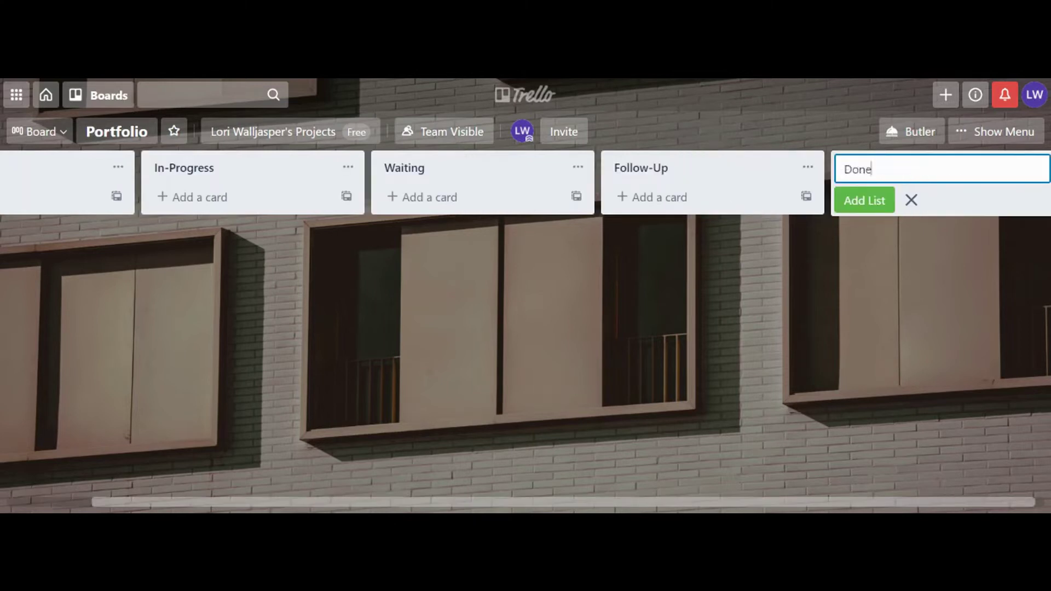
key("Return")
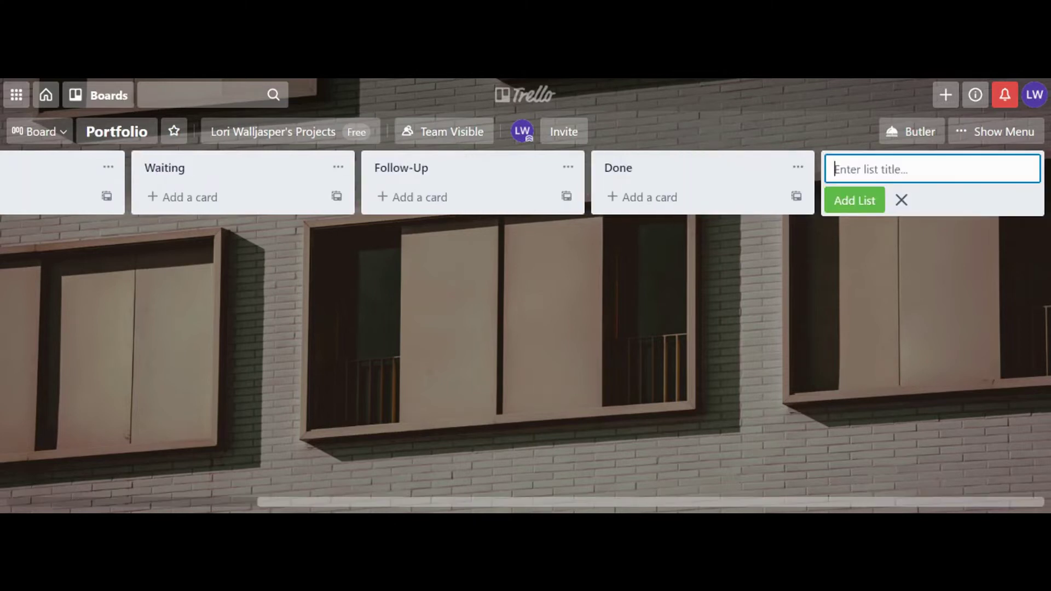
left_click(96, 238)
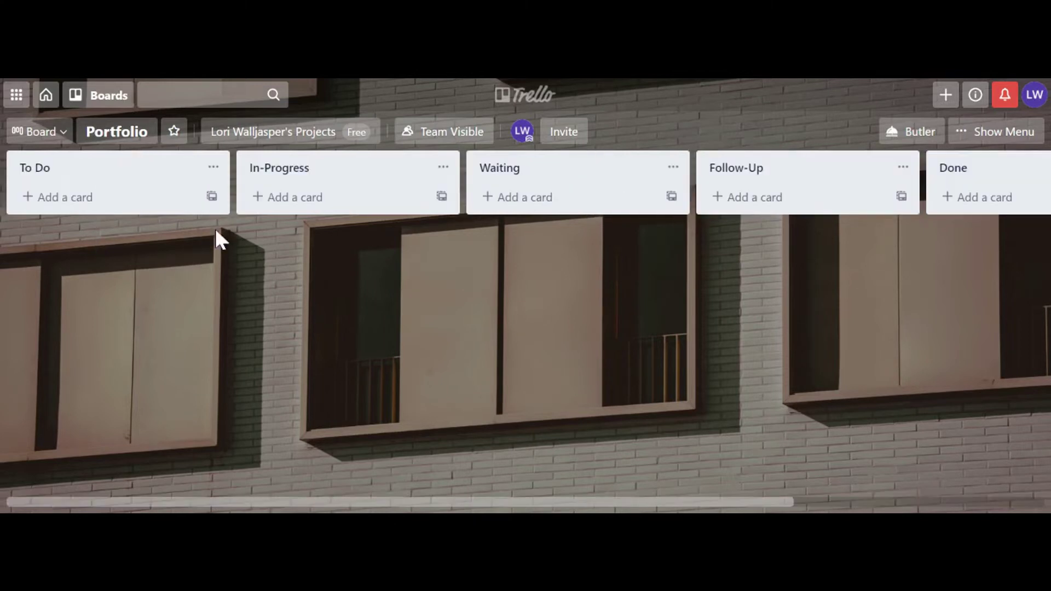
- Paste the copied portfolio task lines into a new To Do card and split them into 15 separate cards
left_click(62, 198)
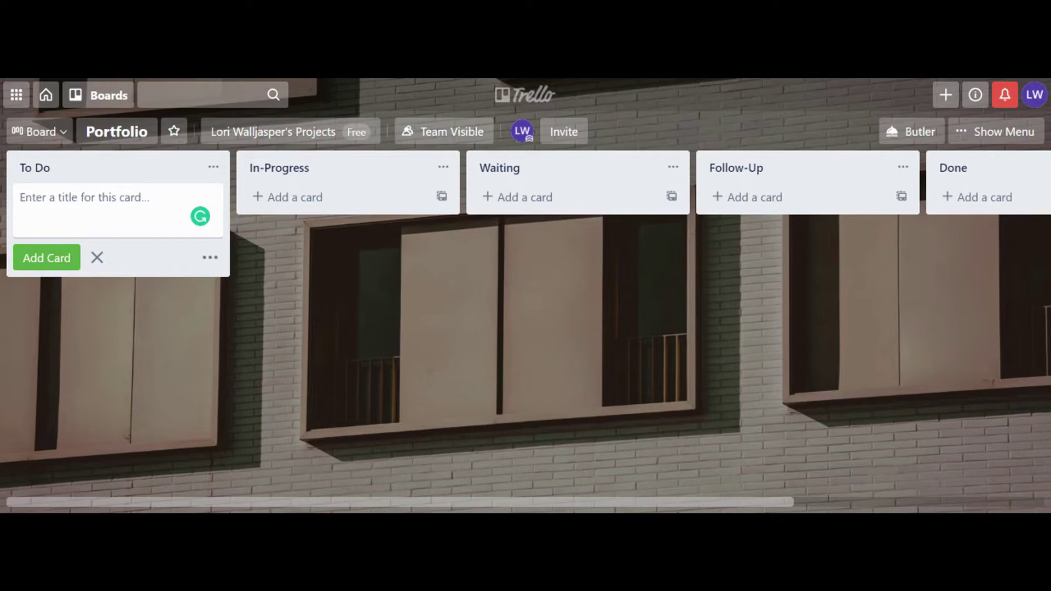
key("ctrl+v")
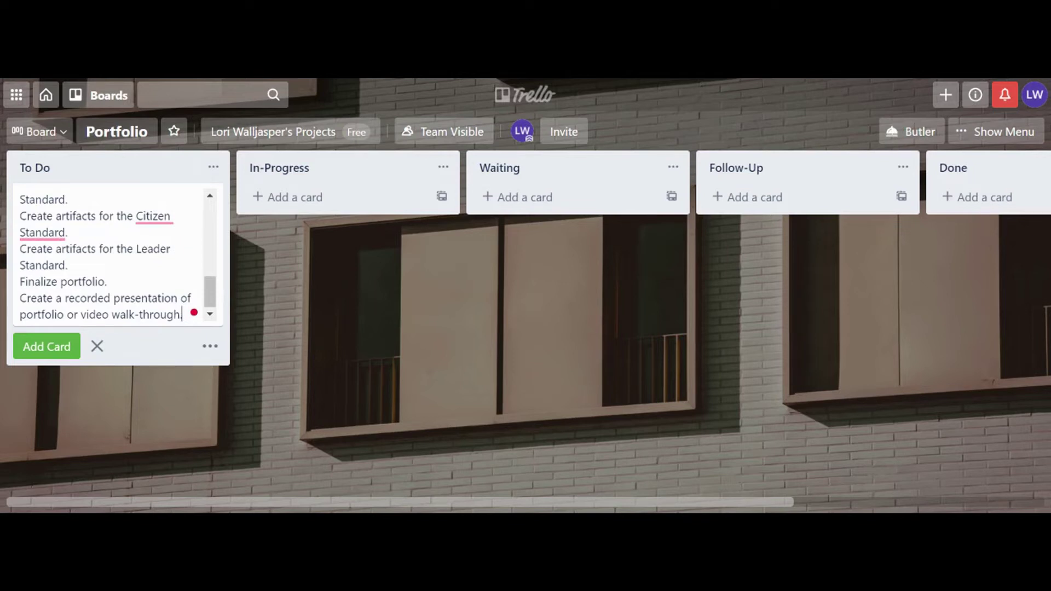
left_click(48, 355)
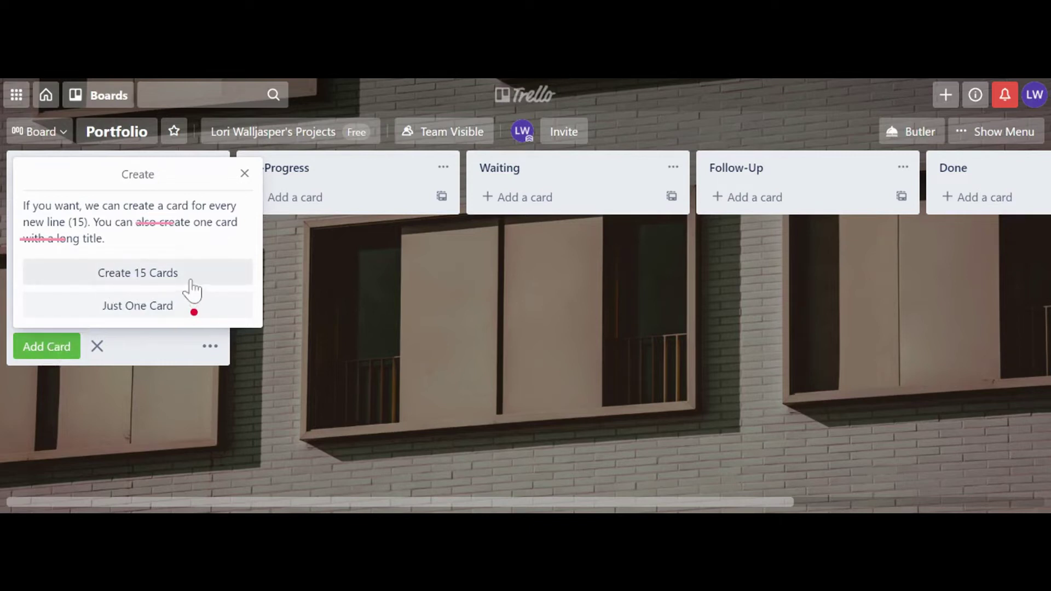
left_click(162, 282)
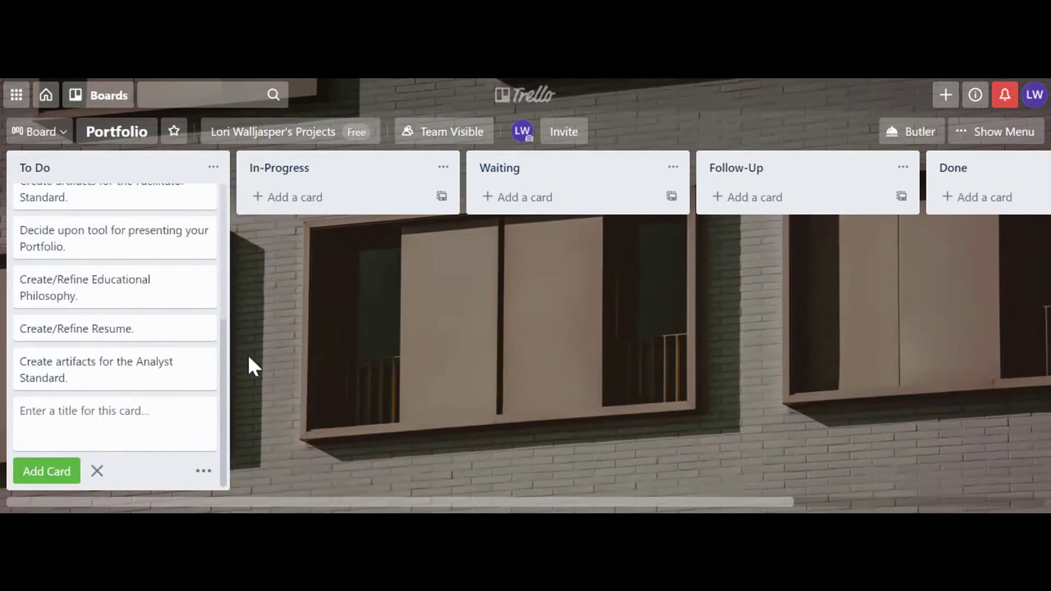
- Move the cards for reviewing the Portfolio Rubric, creating an artifact structure and putting tasks into a project management tool from To Do to Done
scroll(159, 336, "up", 10)
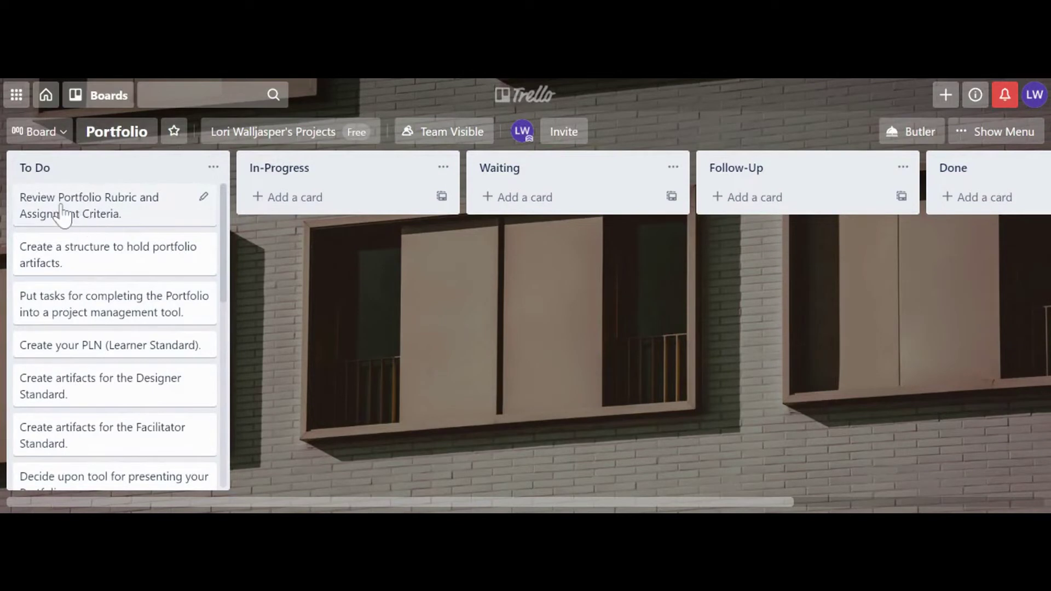
left_click_drag(62, 213, 640, 212)
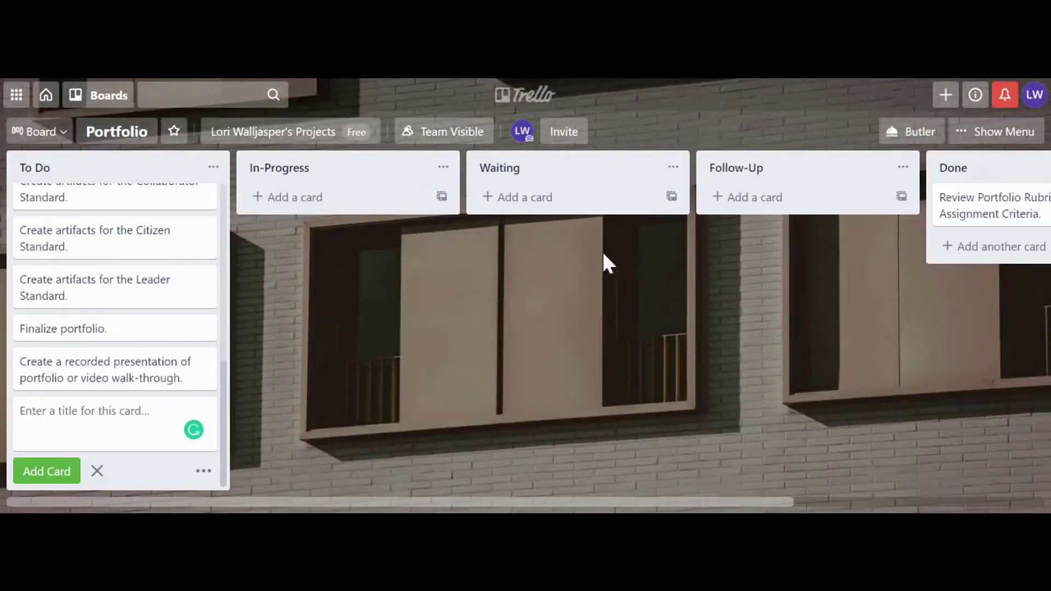
left_click_drag(228, 377, 222, 202)
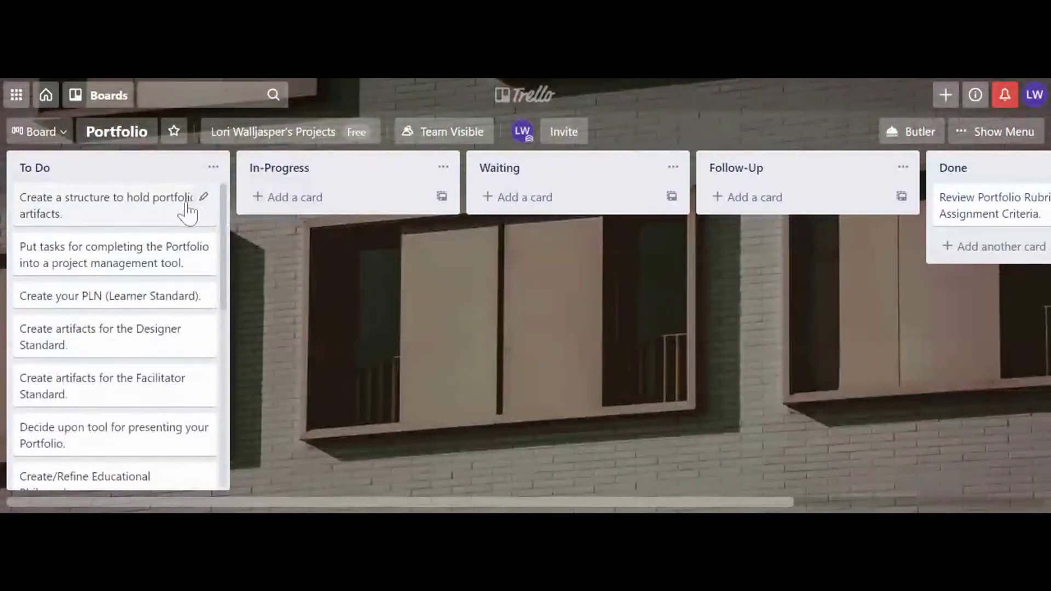
left_click_drag(72, 210, 769, 248)
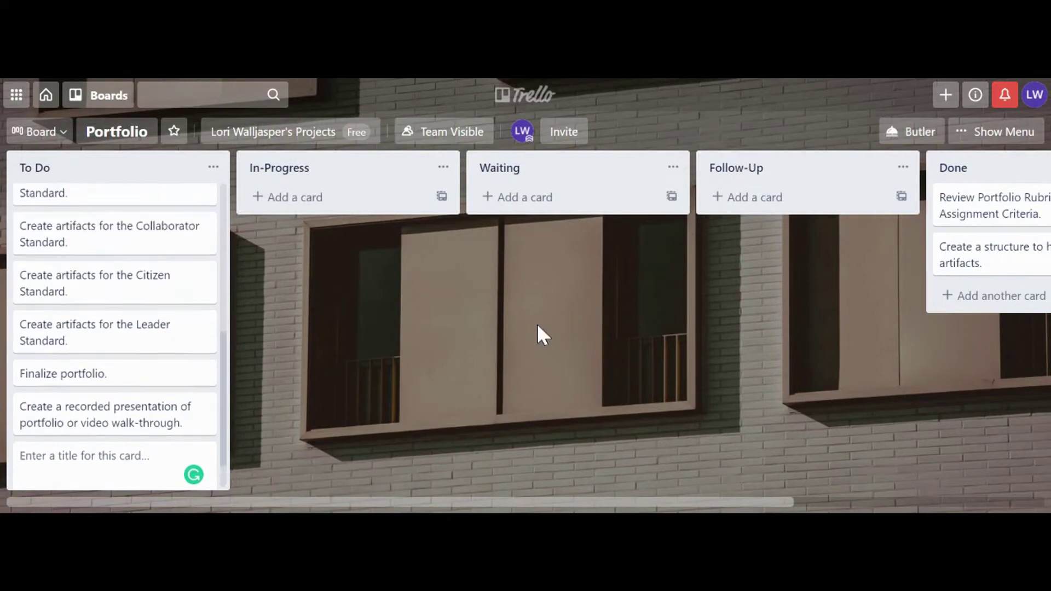
left_click_drag(225, 389, 225, 197)
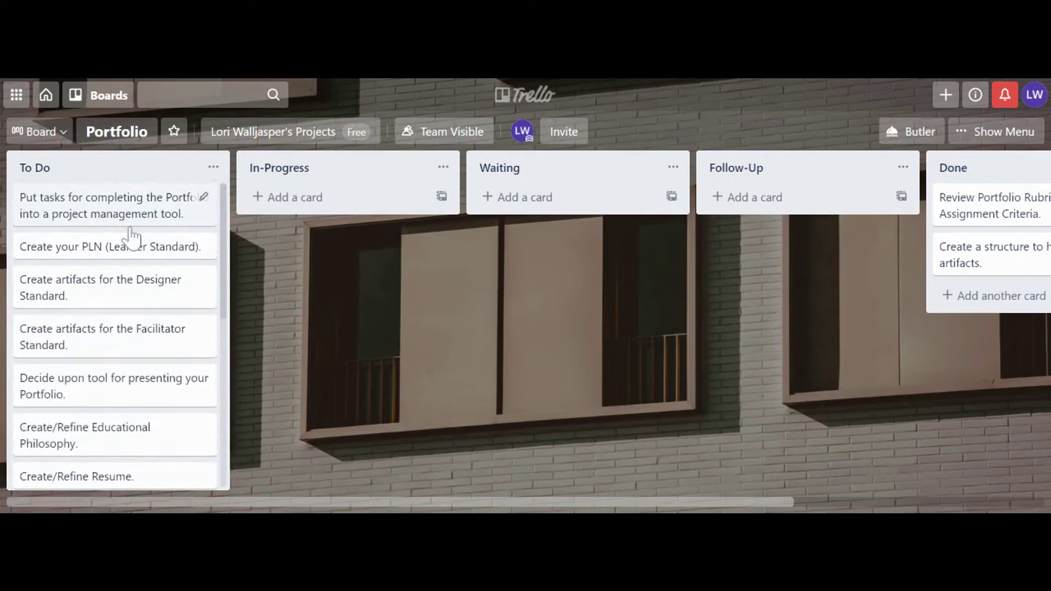
left_click_drag(176, 225, 774, 289)
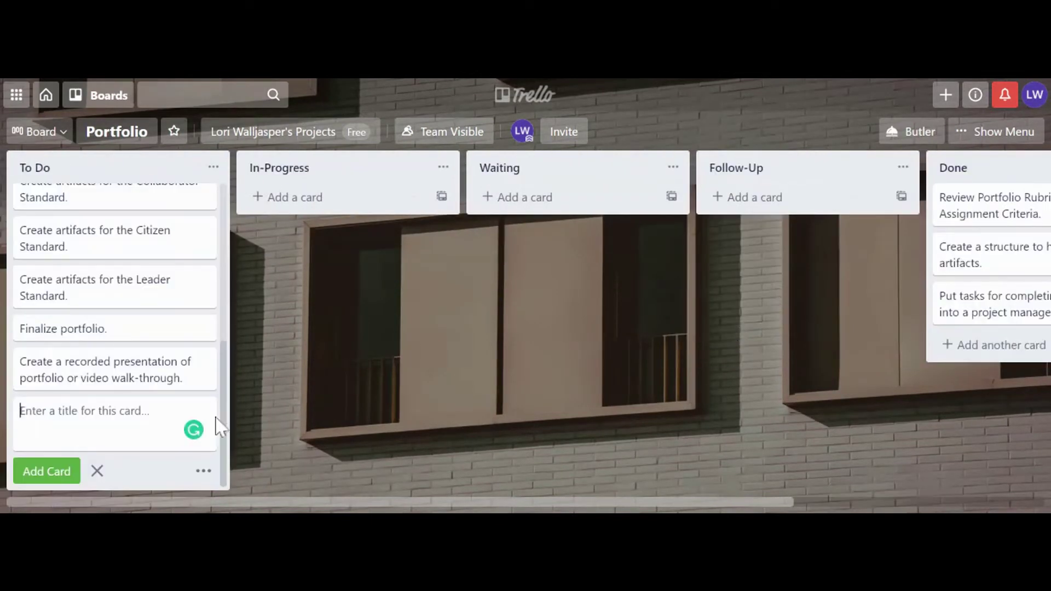
- Move the "Create your PLN (Learner Standard)." and "Create artifacts for the Designer Standard." cards from To Do to In-Progress
left_click_drag(225, 437, 223, 211)
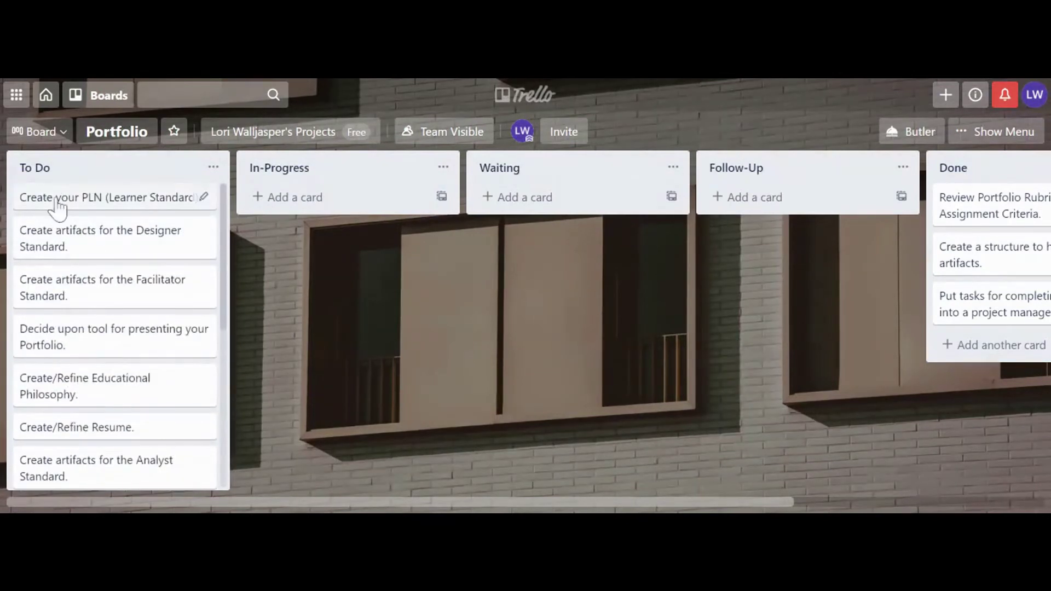
left_click_drag(57, 208, 294, 207)
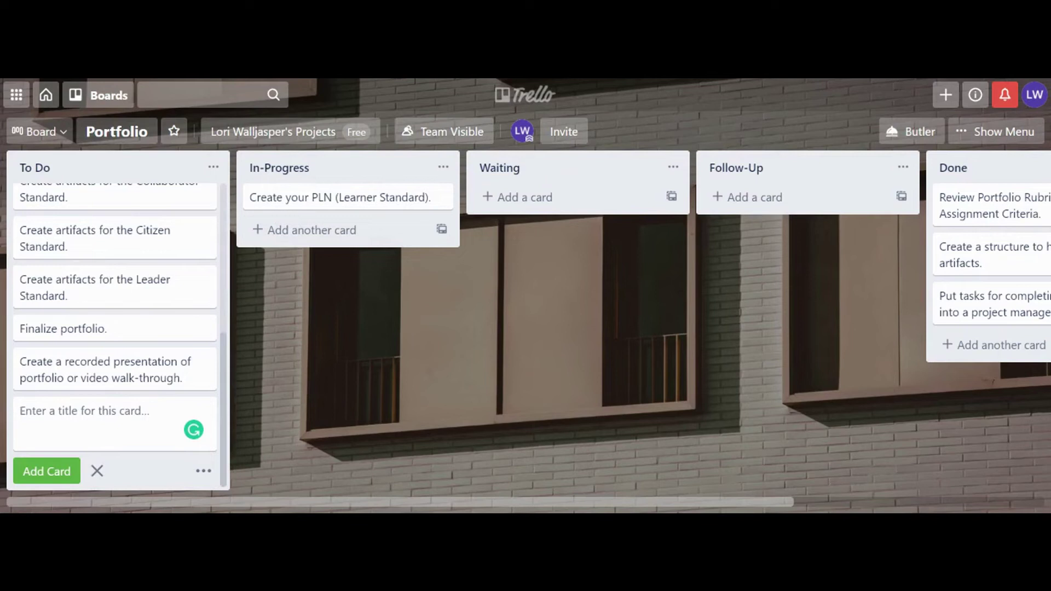
scroll(195, 350, "up", 5)
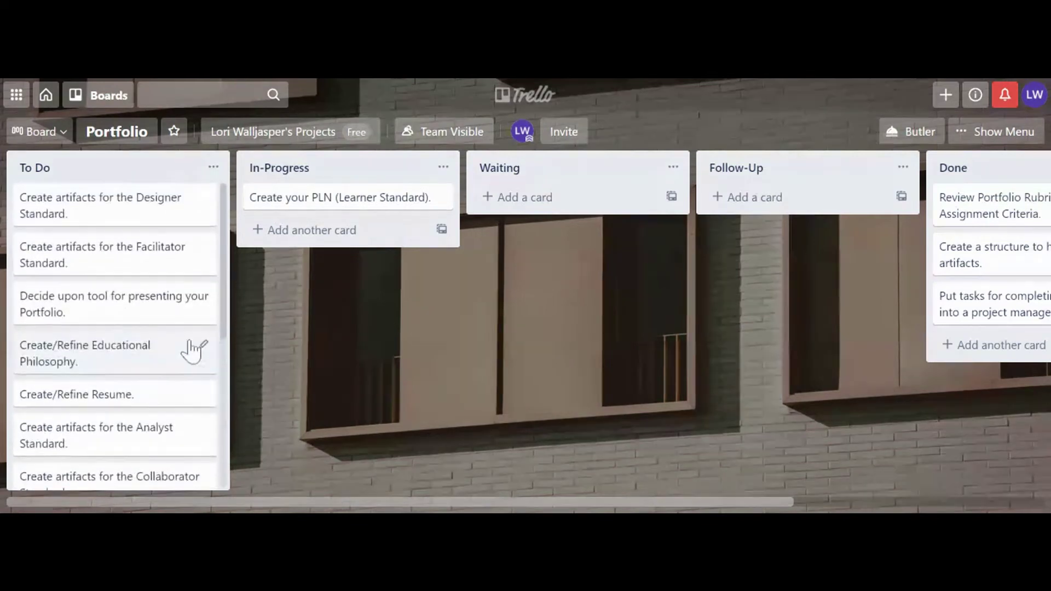
left_click_drag(99, 212, 328, 230)
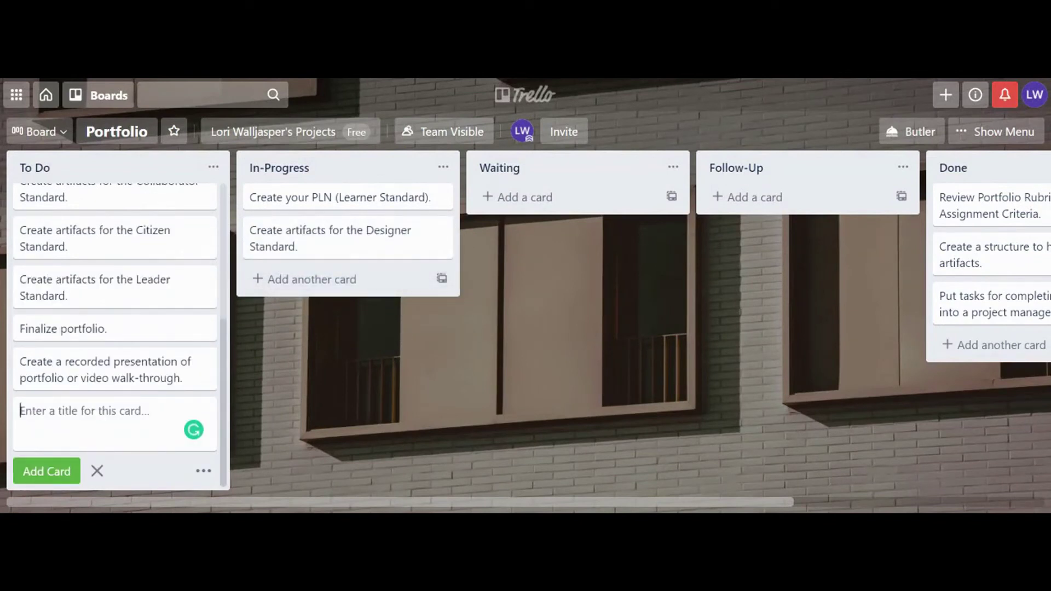
- Review the quick edit options and available label colors for the "Create your PLN (Learner Standard)." card without changing it
left_click(441, 200)
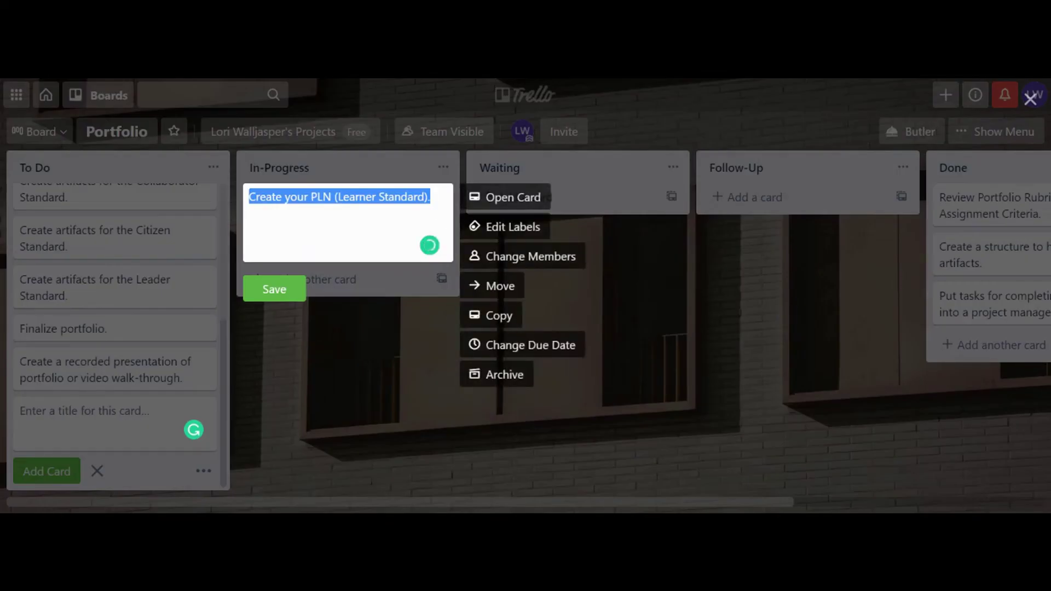
left_click(512, 230)
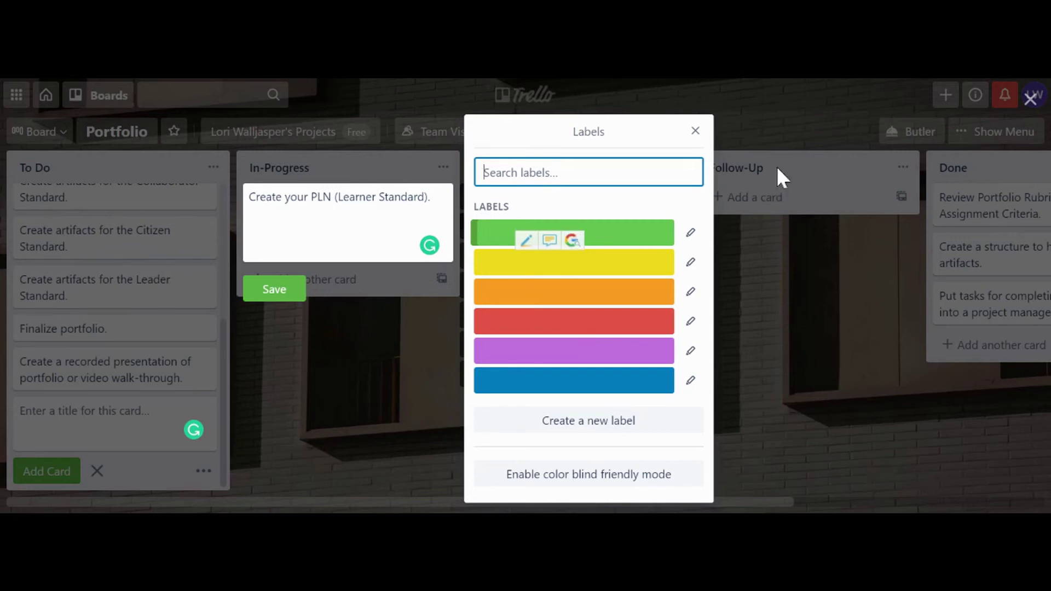
left_click(695, 131)
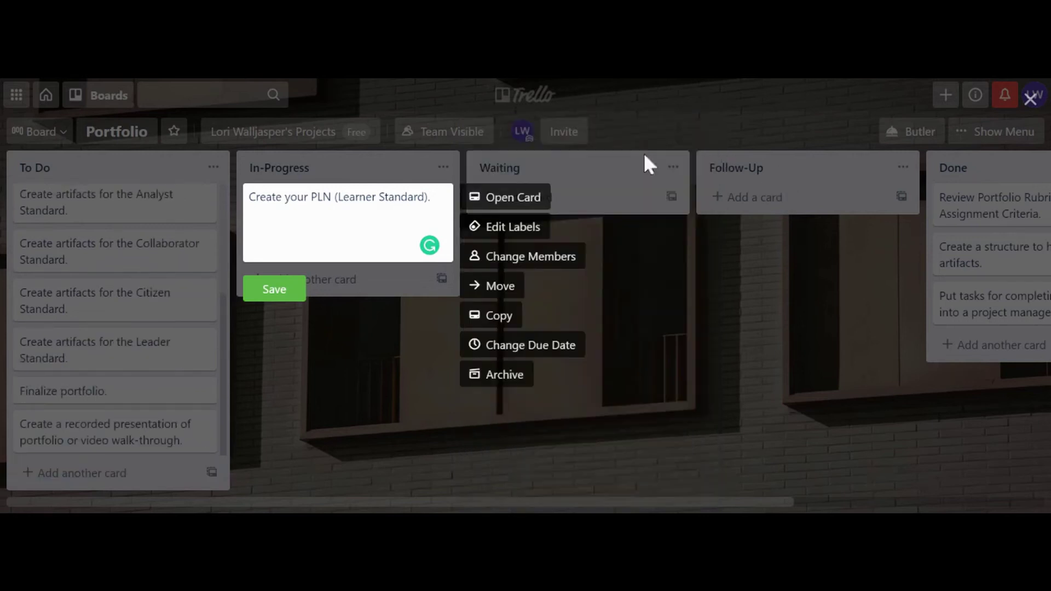
left_click(354, 285)
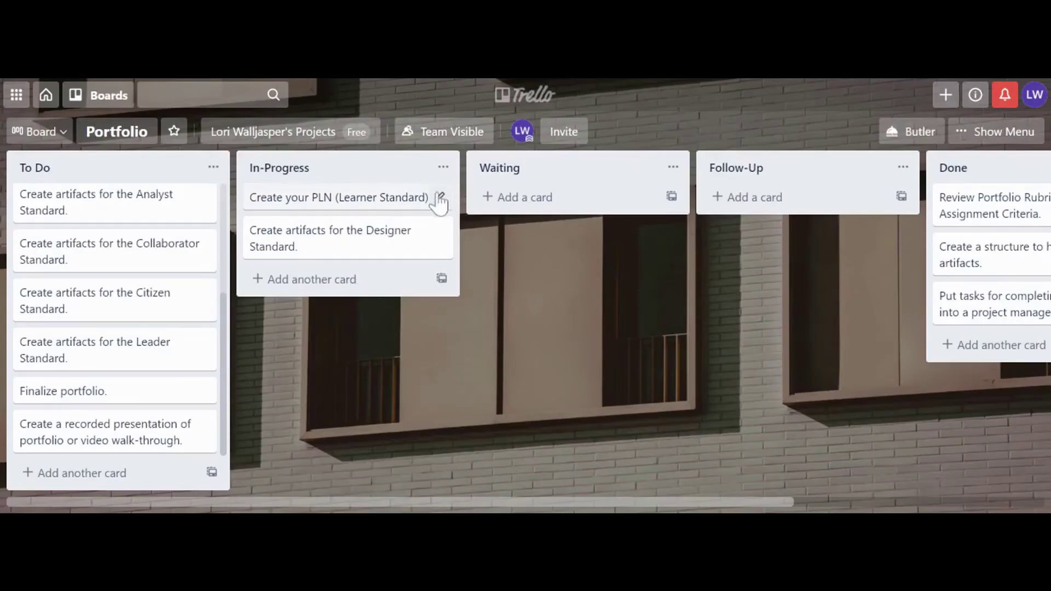
- Open the "Create your PLN (Learner Standard)." card, review its detail and due date options, and close it without changes
left_click(419, 207)
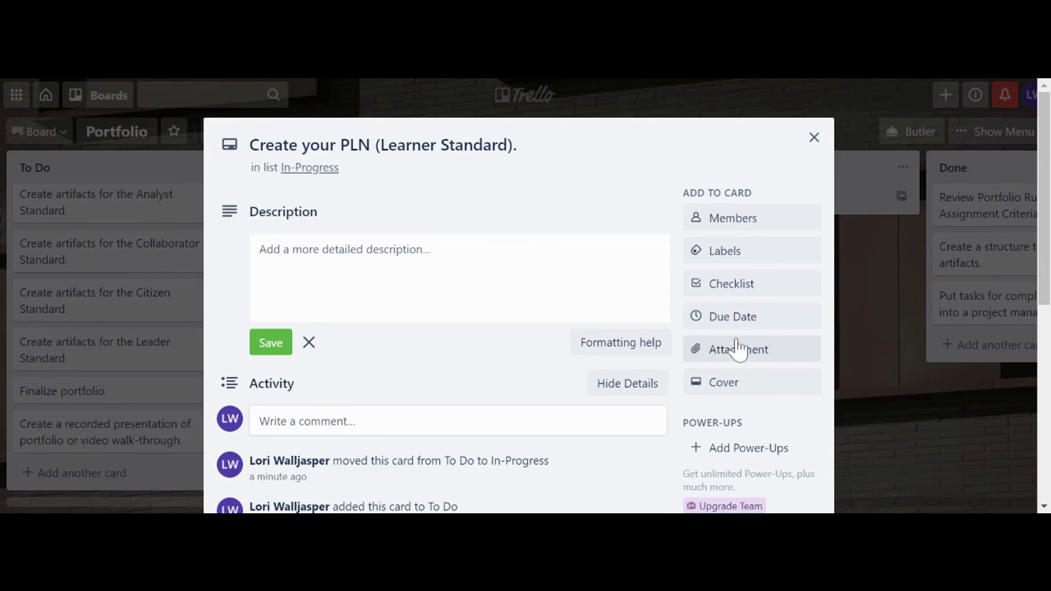
scroll(737, 349, "down", 2)
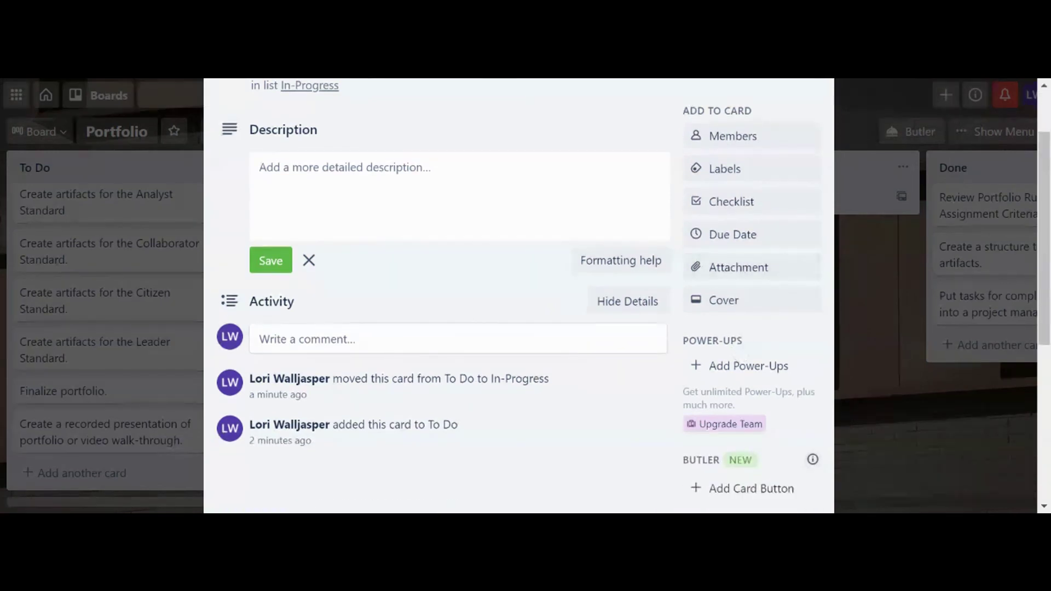
scroll(736, 350, "up", 2)
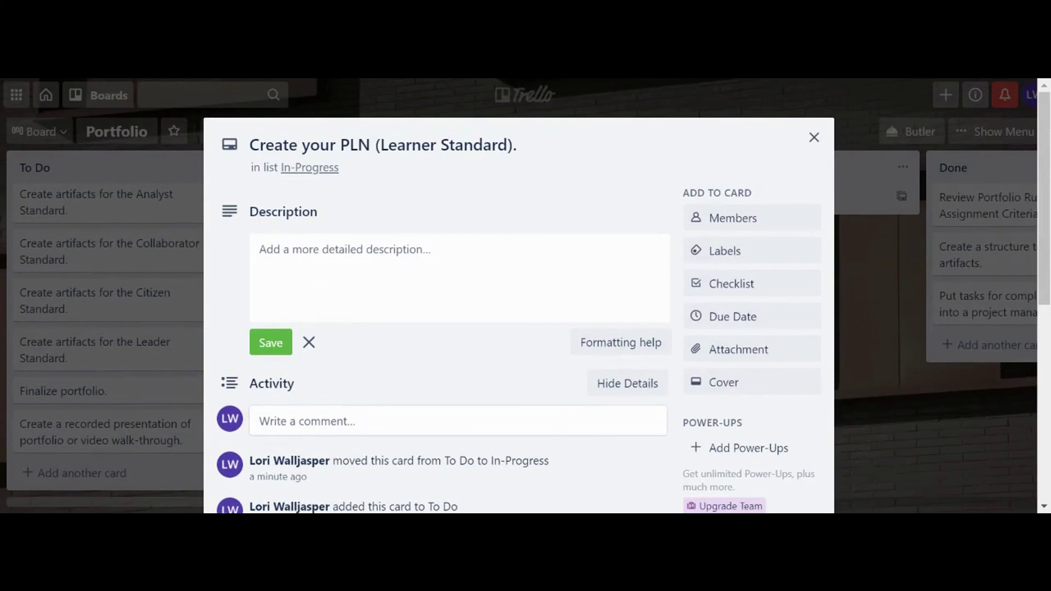
left_click(732, 319)
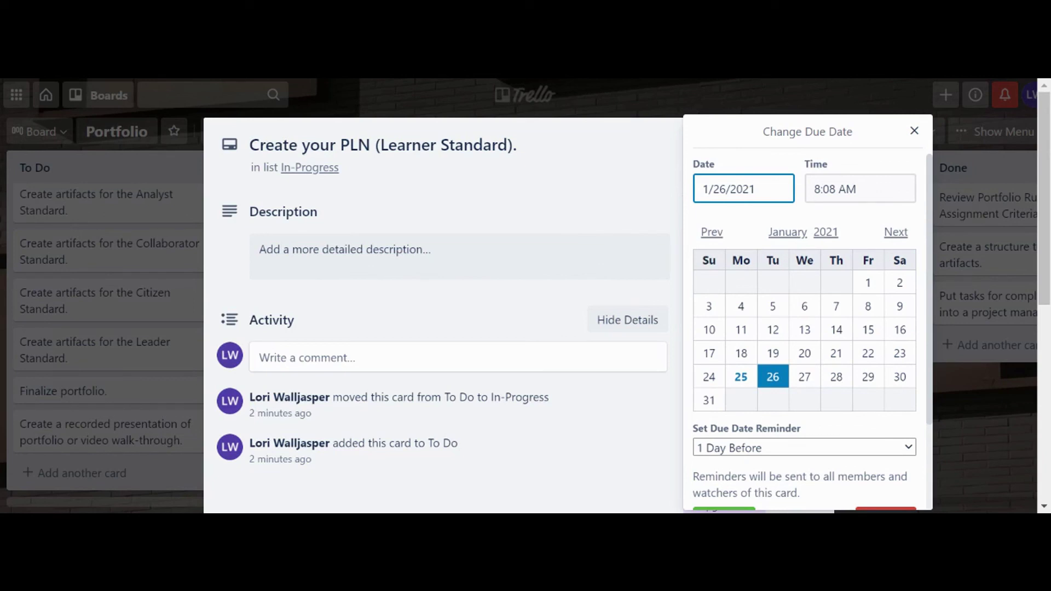
left_click(914, 132)
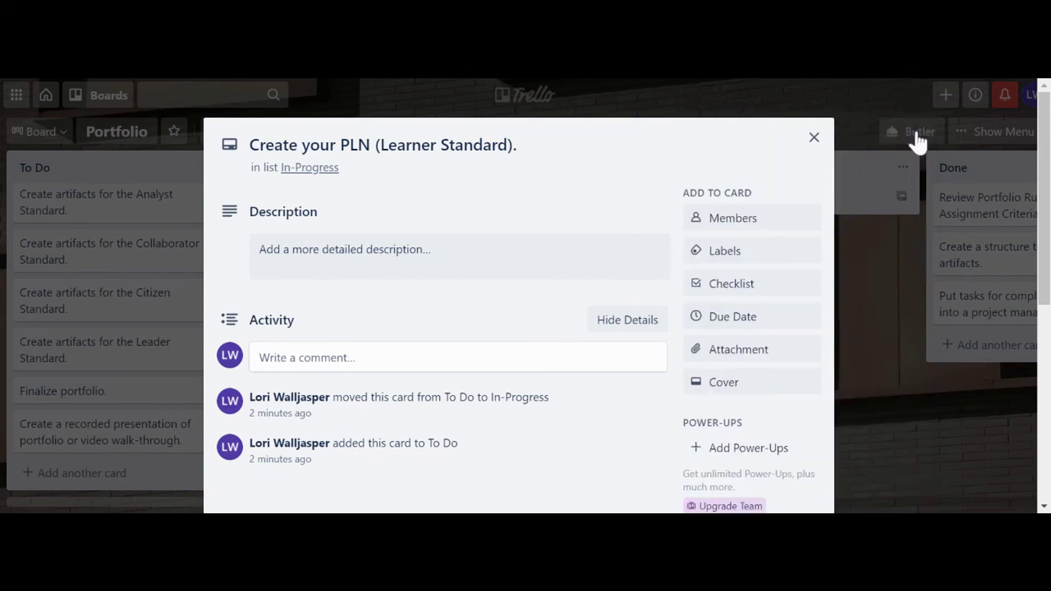
left_click(814, 137)
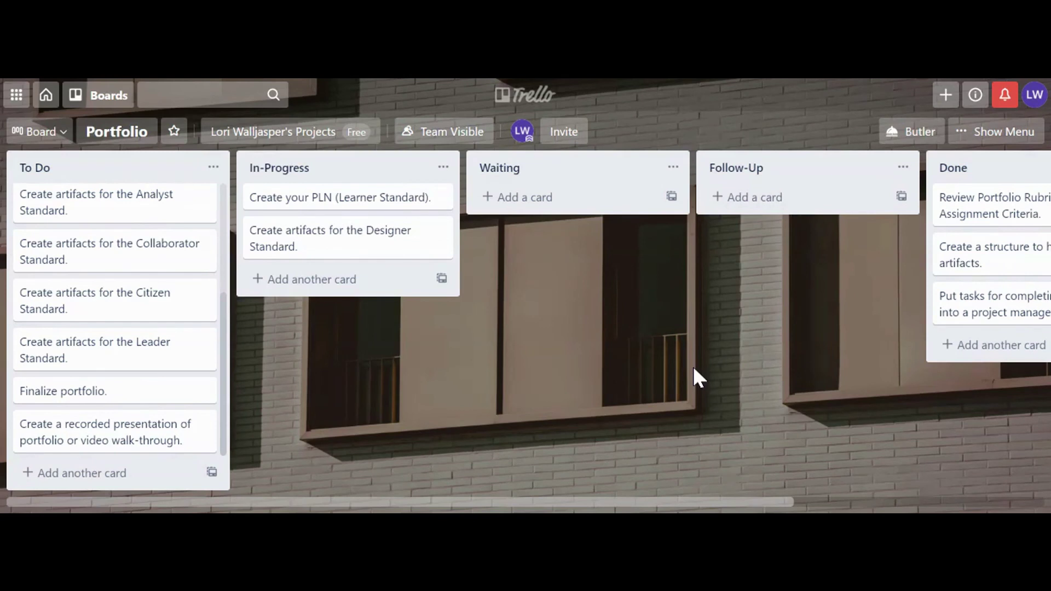